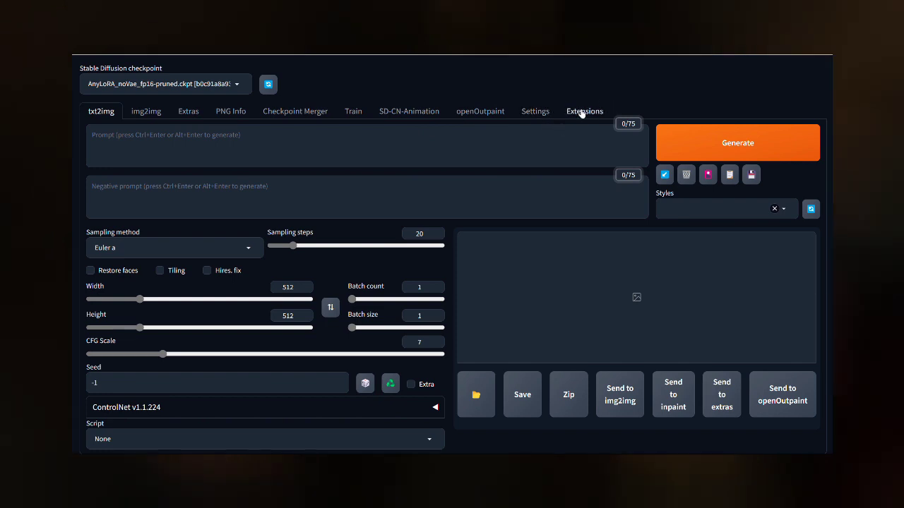
Step: Load the available extensions list, search 'animation', then return to the Installed extensions list
{"action": "left_click", "coordinate": [581, 112]}
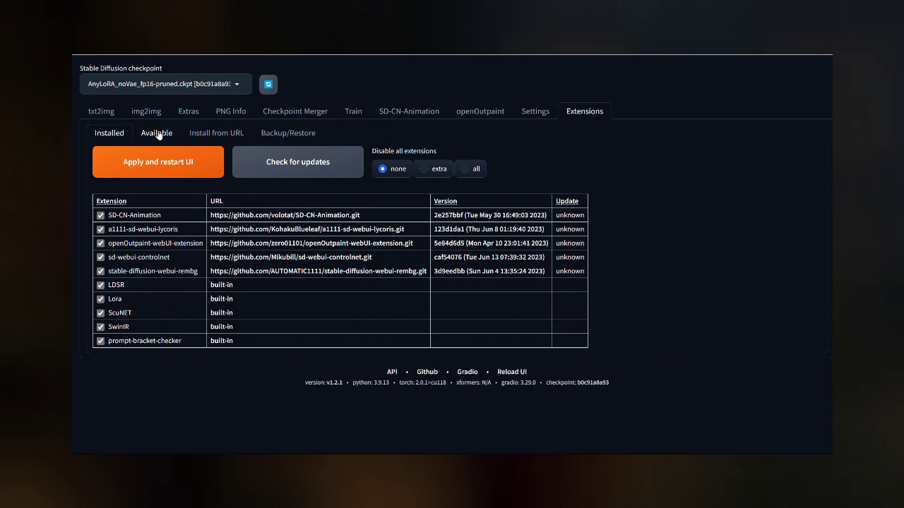
{"action": "left_click", "coordinate": [157, 135]}
{"action": "left_click", "coordinate": [197, 162]}
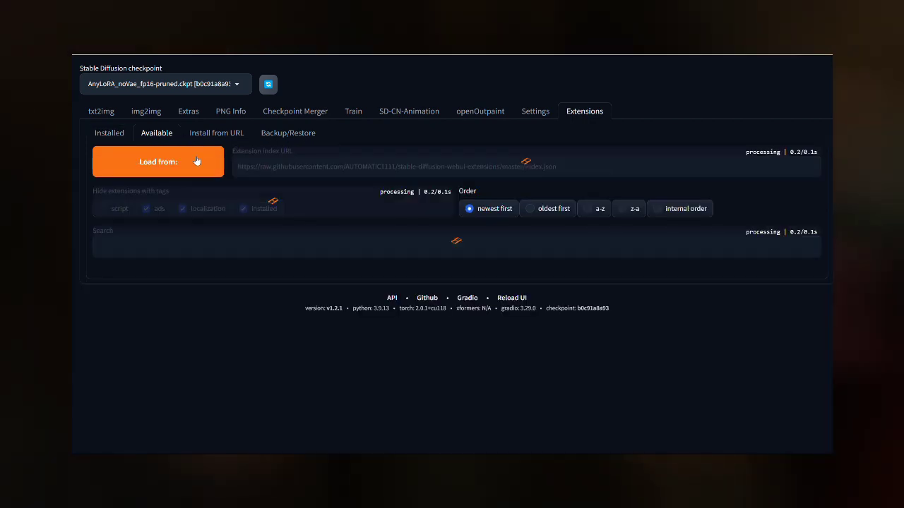
{"action": "left_click", "coordinate": [182, 280]}
{"action": "type", "text": "animation"}
{"action": "key", "text": "ctrl+a"}
{"action": "key", "text": "BackSpace"}
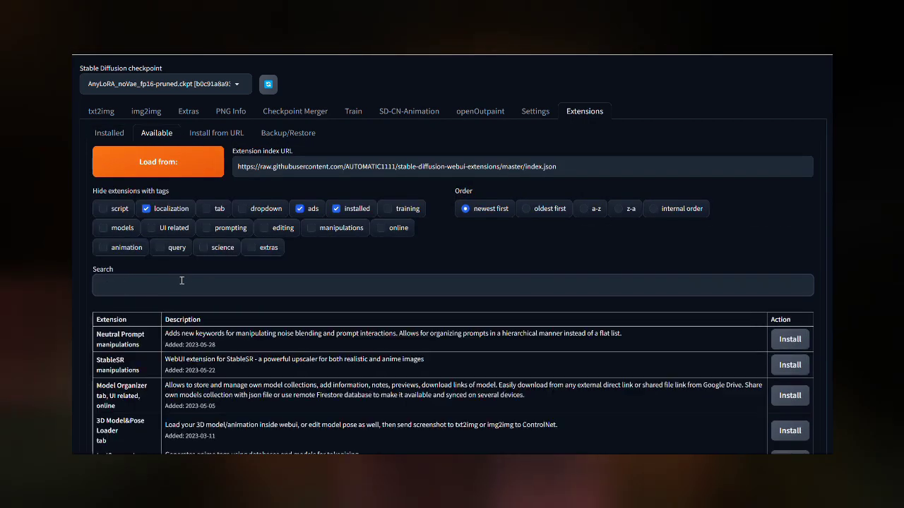
{"action": "left_click", "coordinate": [110, 132]}
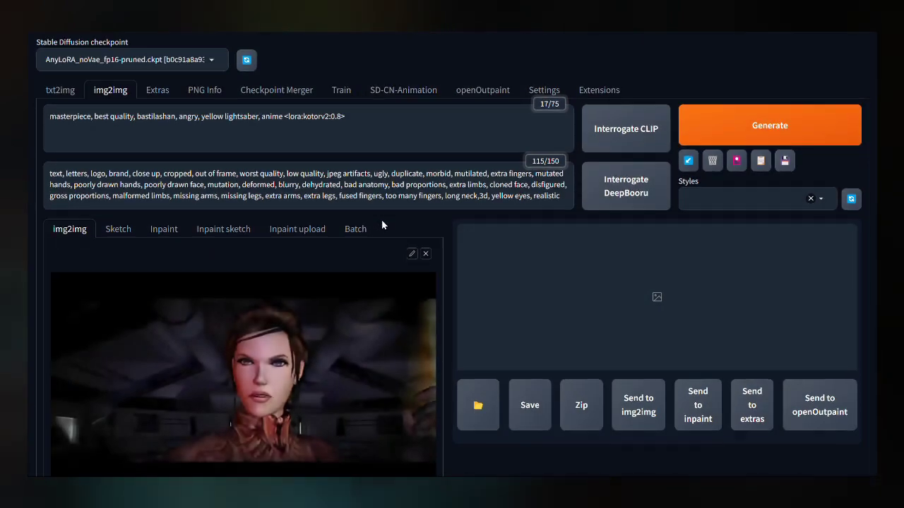
Step: Scroll down through the img2img settings to reach the Seed field
{"action": "scroll", "coordinate": [381, 219], "scroll_direction": "down", "scroll_amount": 1}
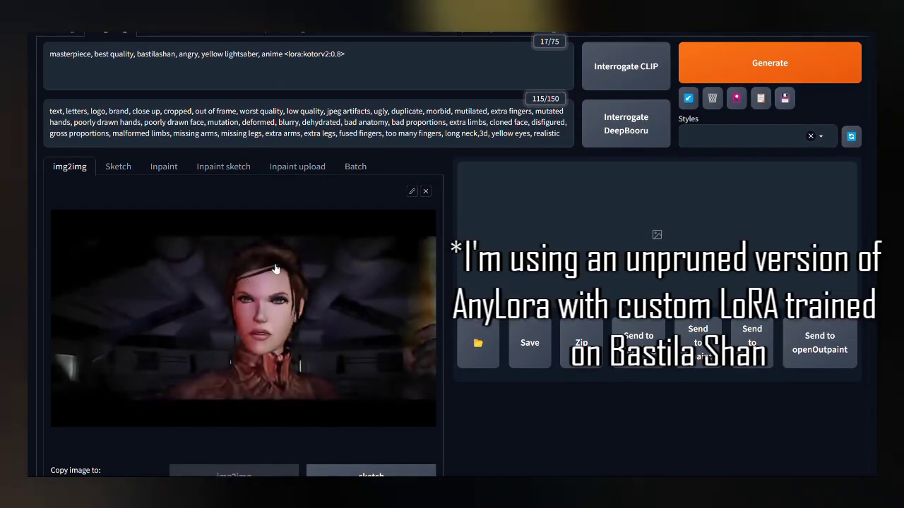
{"action": "scroll", "coordinate": [276, 269], "scroll_direction": "up", "scroll_amount": 1}
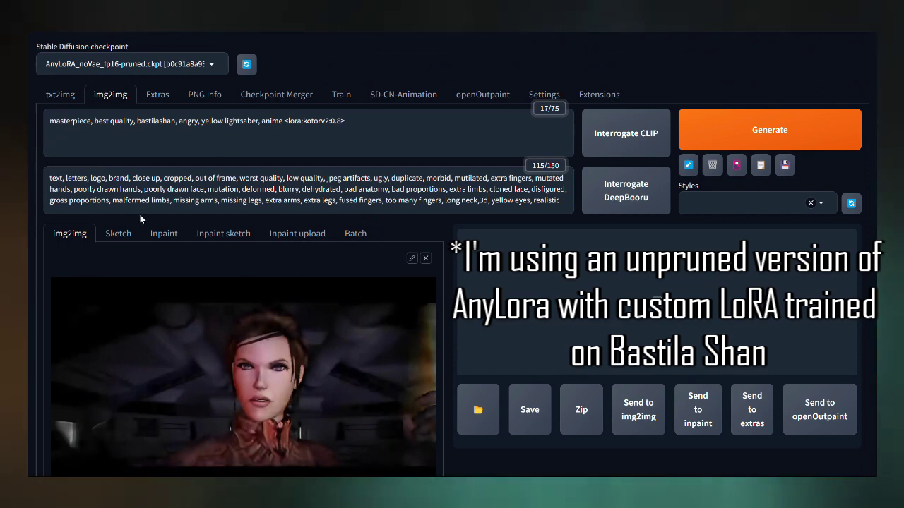
{"action": "scroll", "coordinate": [143, 221], "scroll_direction": "down", "scroll_amount": 1}
{"action": "scroll", "coordinate": [143, 218], "scroll_direction": "down", "scroll_amount": 3}
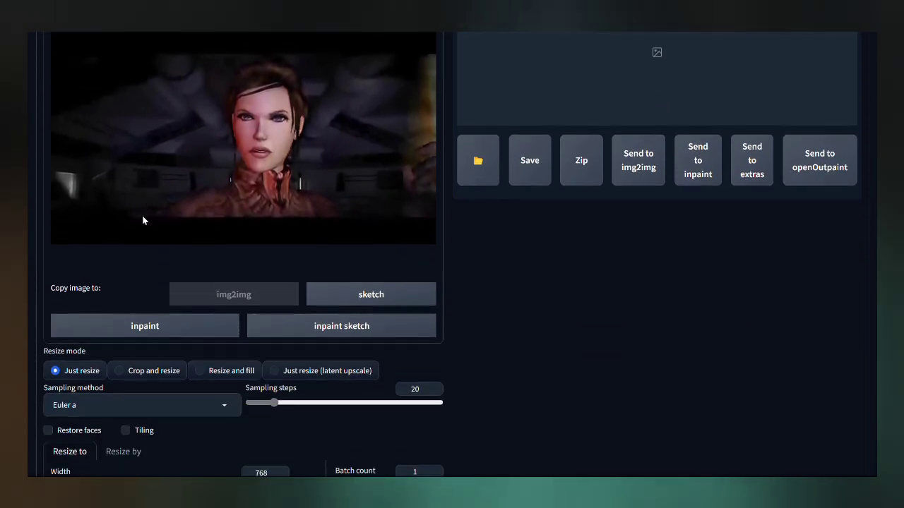
{"action": "scroll", "coordinate": [145, 224], "scroll_direction": "down", "scroll_amount": 3}
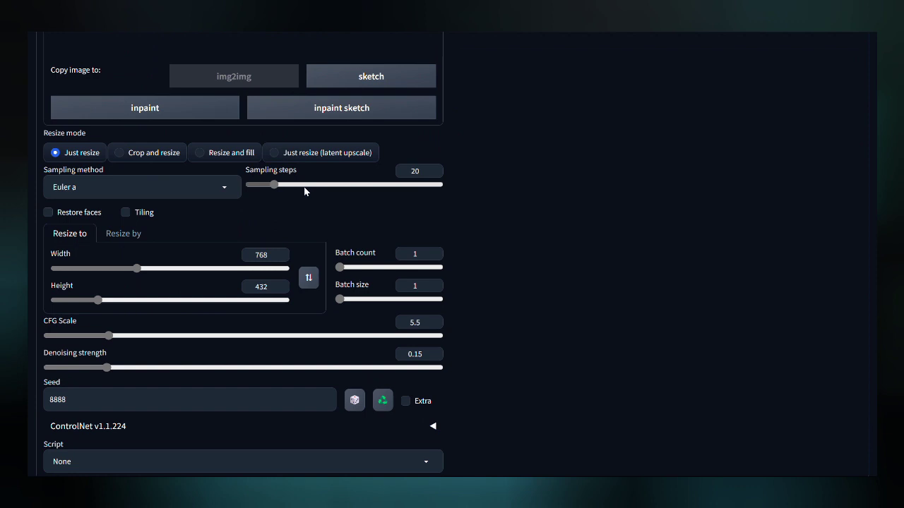
{"action": "scroll", "coordinate": [180, 320], "scroll_direction": "down", "scroll_amount": 1}
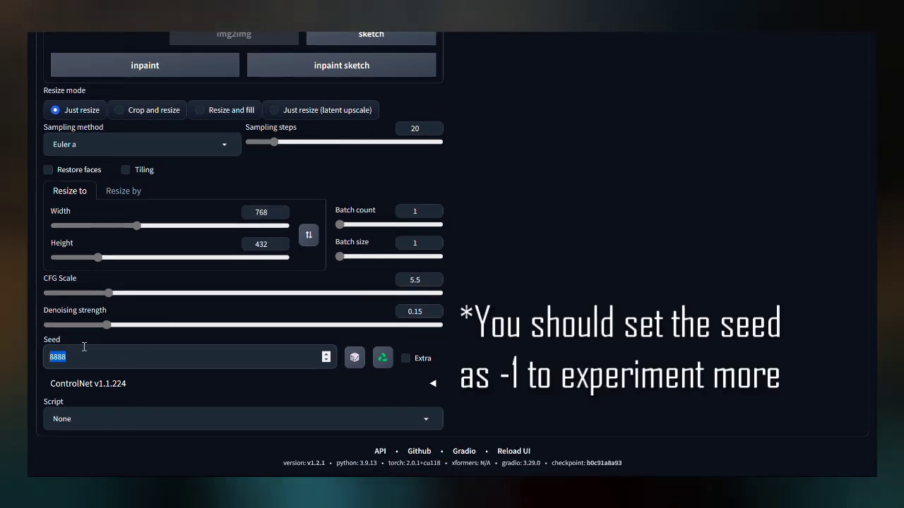
Step: Set the seed to -1 and expand the ControlNet panel
{"action": "type", "text": "-1"}
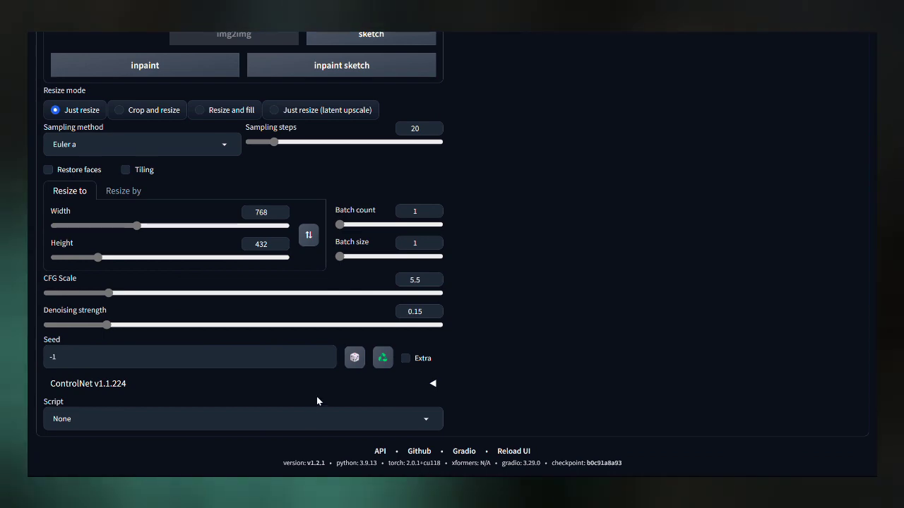
{"action": "left_click", "coordinate": [317, 387]}
{"action": "scroll", "coordinate": [325, 396], "scroll_direction": "down", "scroll_amount": 4}
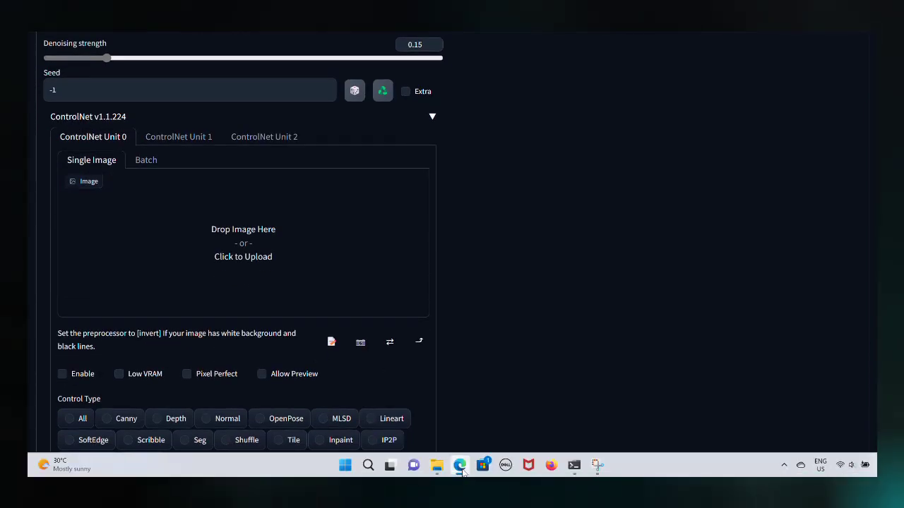
Step: Drag frame 00068 from the file explorer into the ControlNet Unit 0 image area
{"action": "mouse_move", "coordinate": [447, 473]}
{"action": "left_click", "coordinate": [413, 417]}
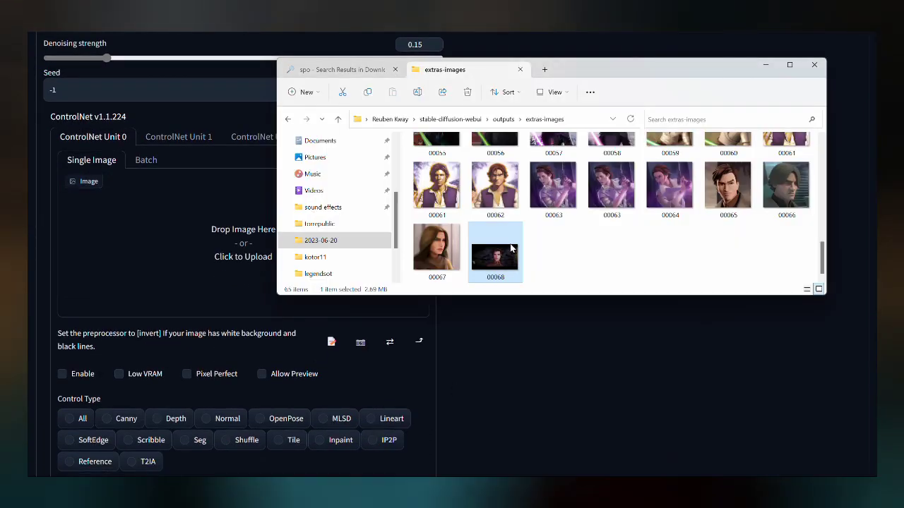
{"action": "left_click_drag", "start_coordinate": [294, 258], "coordinate": [249, 254]}
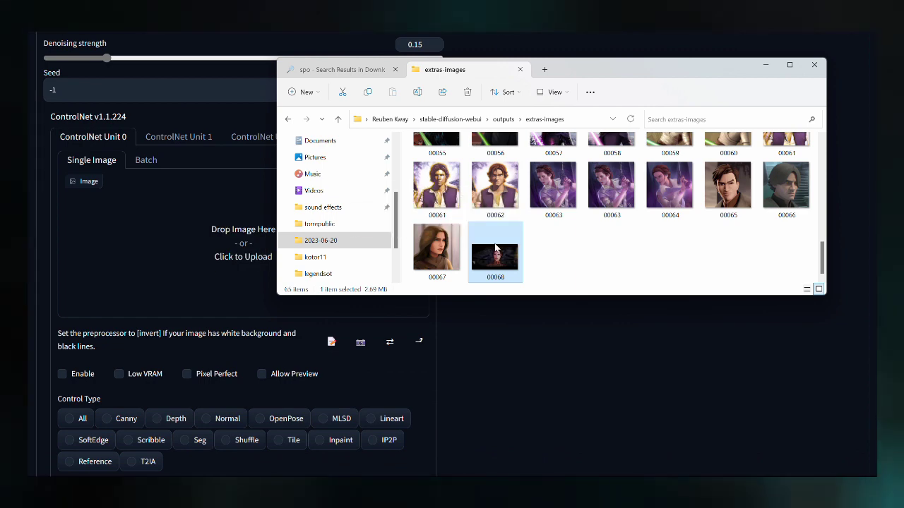
{"action": "left_click", "coordinate": [339, 69]}
{"action": "left_click_drag", "start_coordinate": [500, 193], "coordinate": [181, 223]}
{"action": "scroll", "coordinate": [194, 234], "scroll_direction": "down", "scroll_amount": 2}
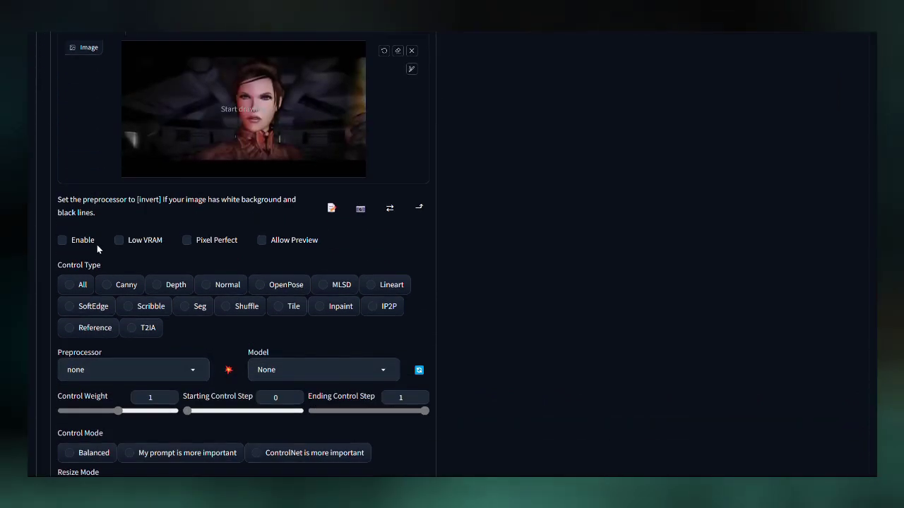
Step: Enable the unit with preview, using the Lineart control type and lineart_realistic preprocessor
{"action": "left_click", "coordinate": [82, 240]}
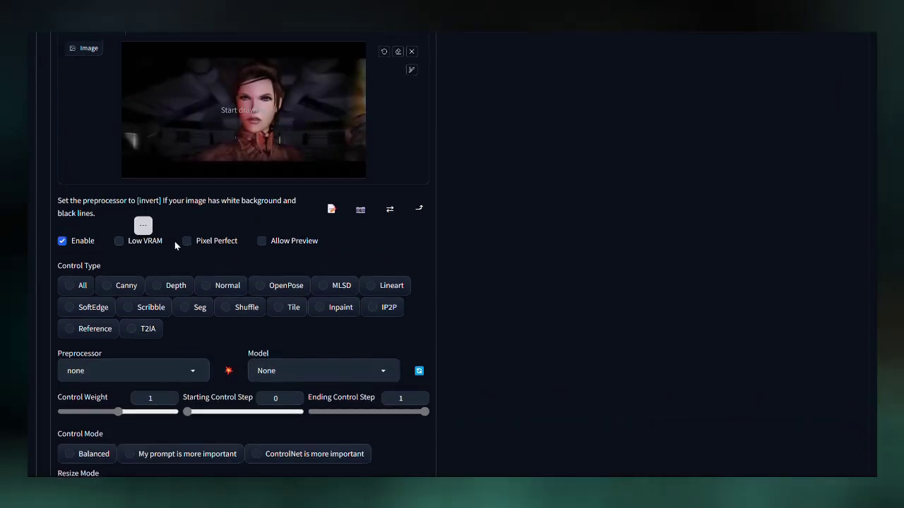
{"action": "left_click", "coordinate": [260, 241]}
{"action": "left_click", "coordinate": [386, 286]}
{"action": "left_click", "coordinate": [127, 372]}
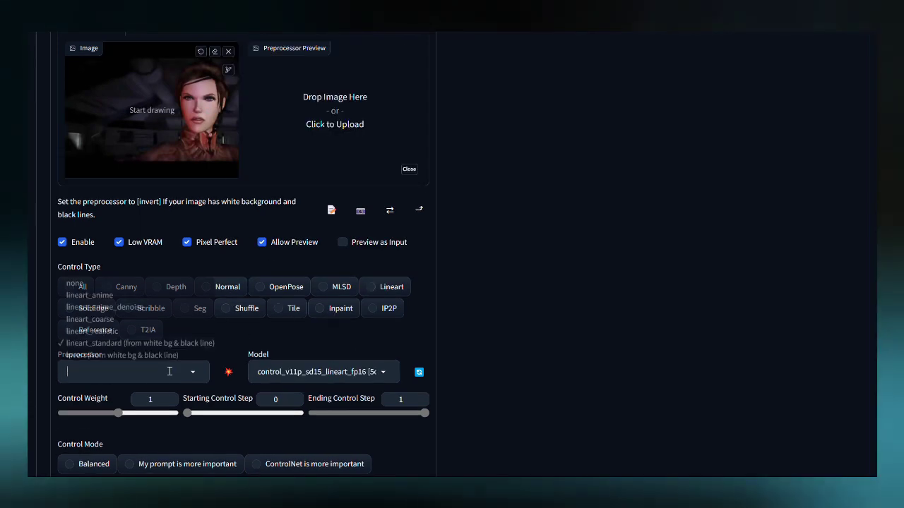
{"action": "left_click", "coordinate": [81, 329]}
{"action": "scroll", "coordinate": [185, 324], "scroll_direction": "up", "scroll_amount": 5}
{"action": "scroll", "coordinate": [187, 321], "scroll_direction": "down", "scroll_amount": 5}
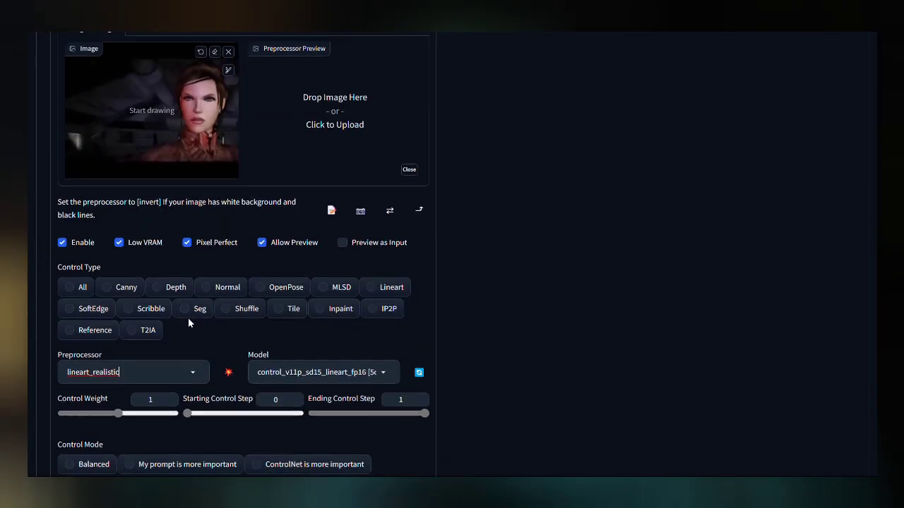
{"action": "scroll", "coordinate": [187, 322], "scroll_direction": "up", "scroll_amount": 2}
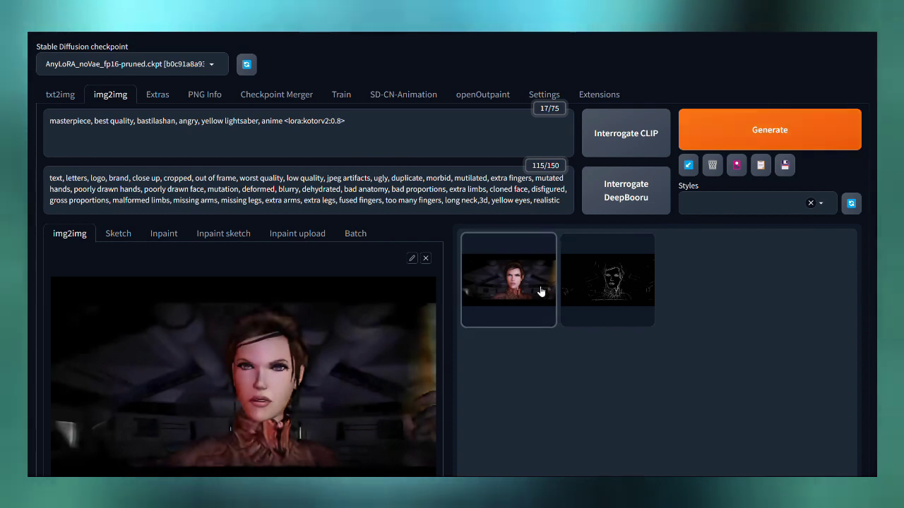
{"action": "left_click", "coordinate": [541, 292]}
{"action": "scroll", "coordinate": [593, 343], "scroll_direction": "down", "scroll_amount": 1}
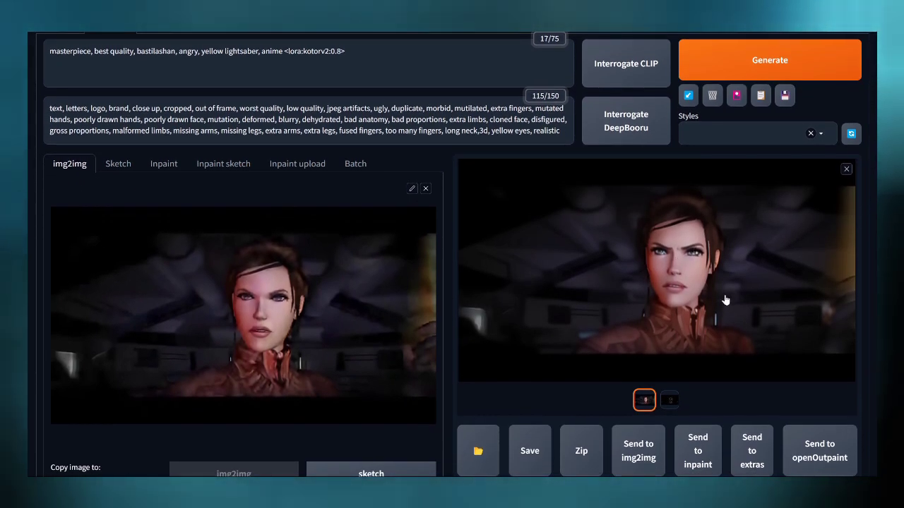
{"action": "scroll", "coordinate": [651, 328], "scroll_direction": "down", "scroll_amount": 1}
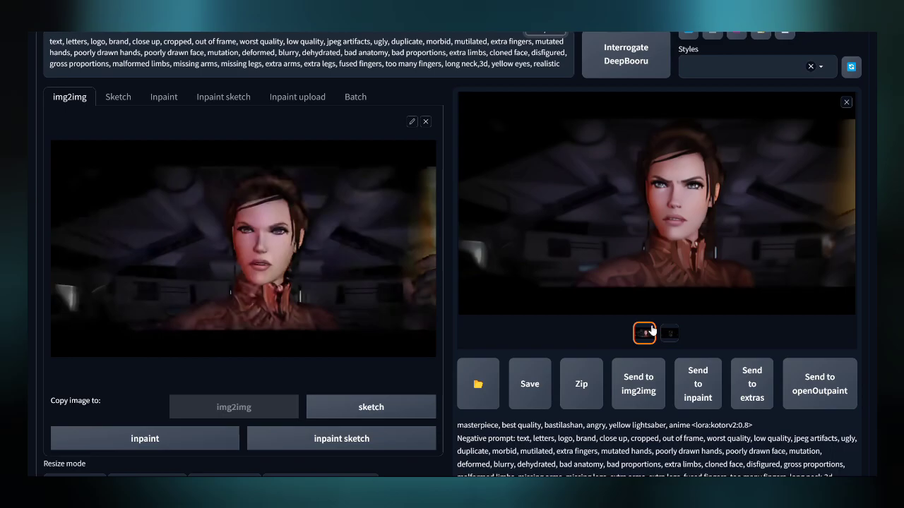
{"action": "scroll", "coordinate": [653, 330], "scroll_direction": "down", "scroll_amount": 8}
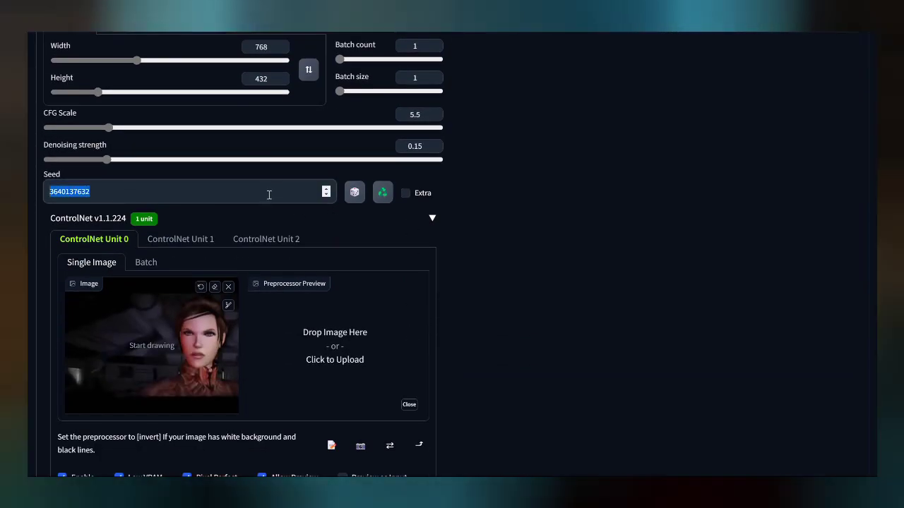
{"action": "right_click", "coordinate": [88, 198]}
{"action": "left_click", "coordinate": [120, 241]}
{"action": "scroll", "coordinate": [313, 268], "scroll_direction": "up", "scroll_amount": 10}
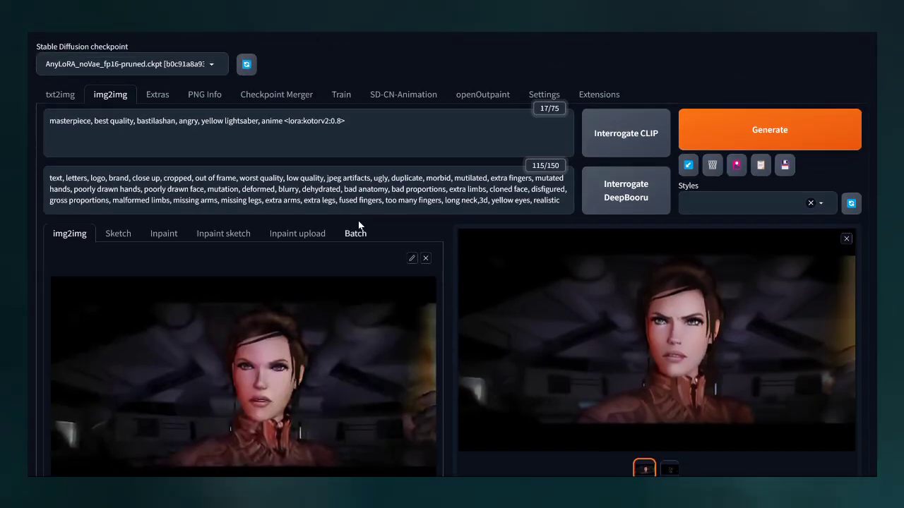
{"action": "left_click", "coordinate": [396, 96]}
{"action": "scroll", "coordinate": [177, 289], "scroll_direction": "down", "scroll_amount": 5}
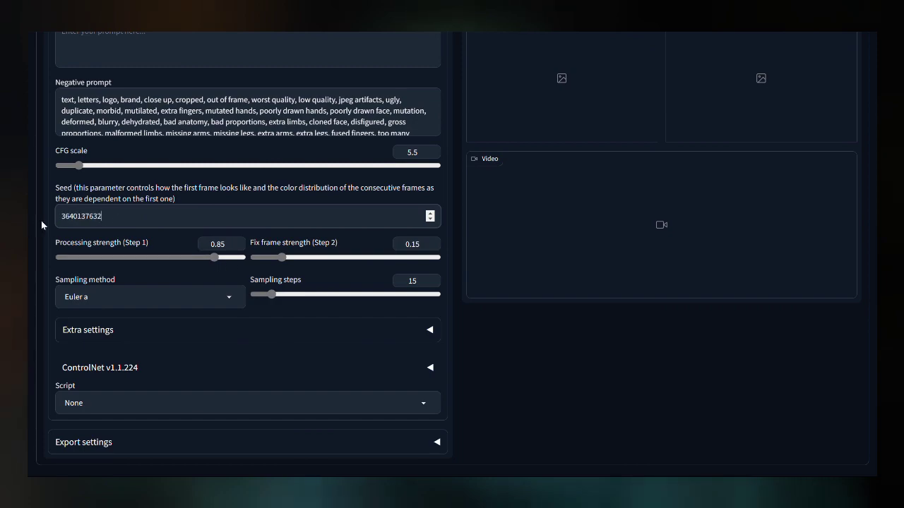
{"action": "scroll", "coordinate": [96, 215], "scroll_direction": "up", "scroll_amount": 5}
Step: Copy the img2img positive and negative prompts into the vid2vid prompt fields
{"action": "left_click", "coordinate": [113, 95]}
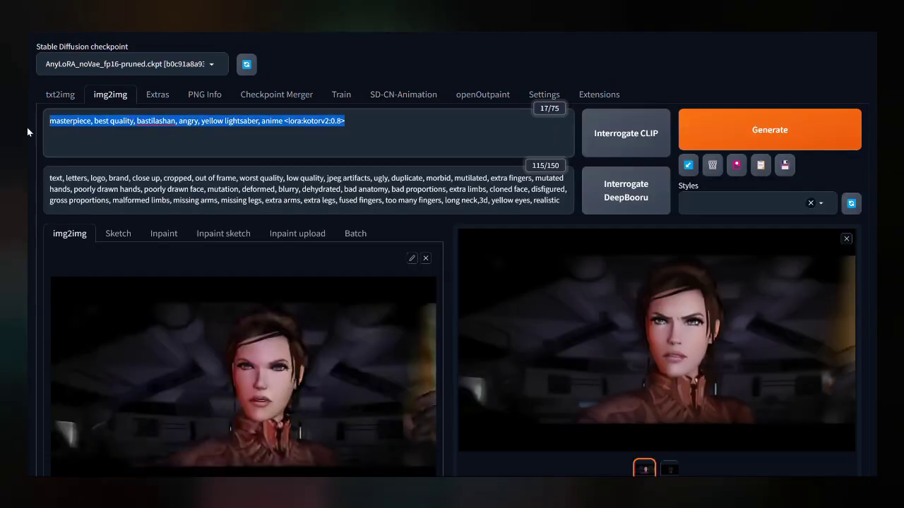
{"action": "left_click", "coordinate": [398, 95]}
{"action": "scroll", "coordinate": [247, 282], "scroll_direction": "down", "scroll_amount": 5}
{"action": "scroll", "coordinate": [247, 283], "scroll_direction": "up", "scroll_amount": 5}
{"action": "left_click", "coordinate": [247, 374]}
{"action": "key", "text": "ctrl+v"}
{"action": "left_click", "coordinate": [110, 95]}
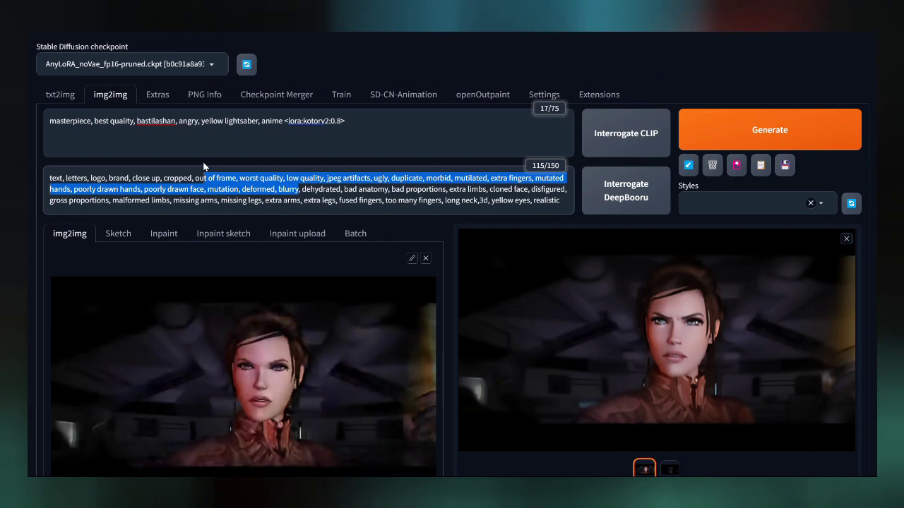
{"action": "left_click", "coordinate": [403, 95]}
Step: Review the vid2vid sampling methods and expand the extra animation settings
{"action": "scroll", "coordinate": [398, 128], "scroll_direction": "down", "scroll_amount": 1}
{"action": "scroll", "coordinate": [422, 374], "scroll_direction": "down", "scroll_amount": 1}
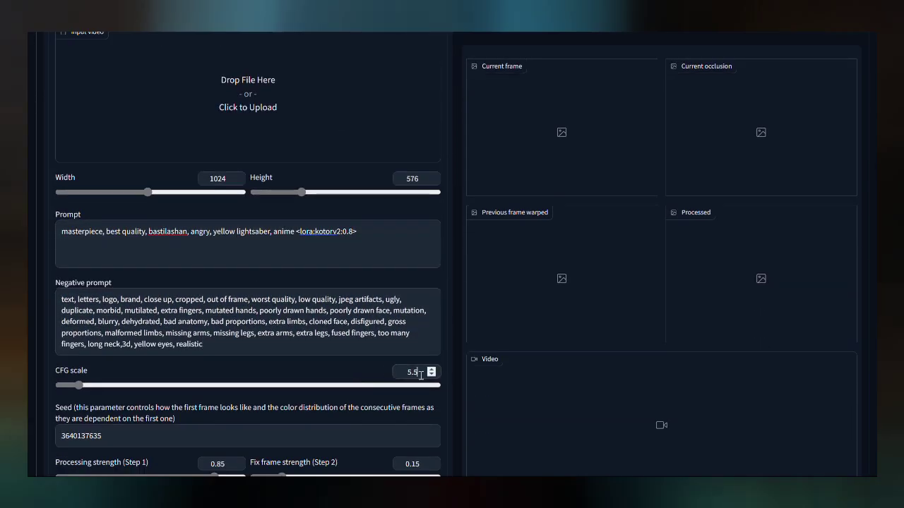
{"action": "scroll", "coordinate": [347, 369], "scroll_direction": "down", "scroll_amount": 3}
{"action": "left_click", "coordinate": [233, 373]}
{"action": "left_click", "coordinate": [250, 404]}
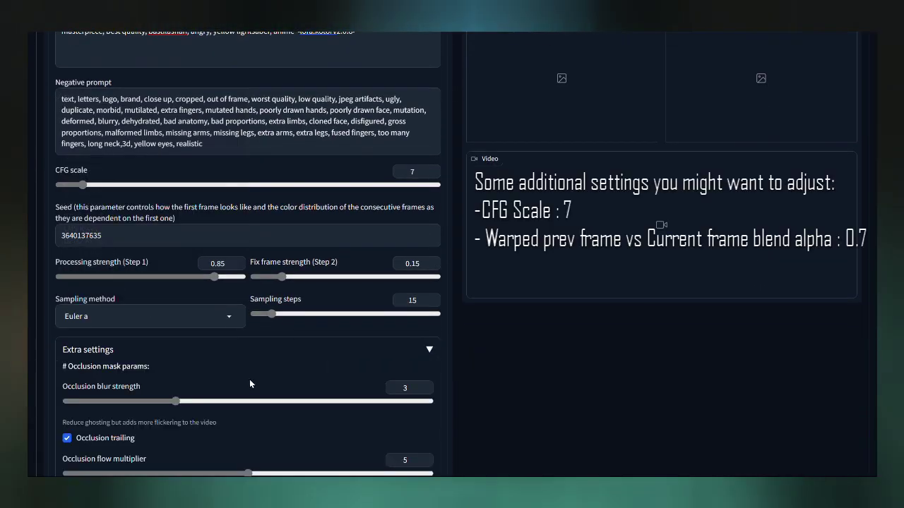
{"action": "scroll", "coordinate": [262, 374], "scroll_direction": "down", "scroll_amount": 5}
{"action": "scroll", "coordinate": [336, 371], "scroll_direction": "down", "scroll_amount": 3}
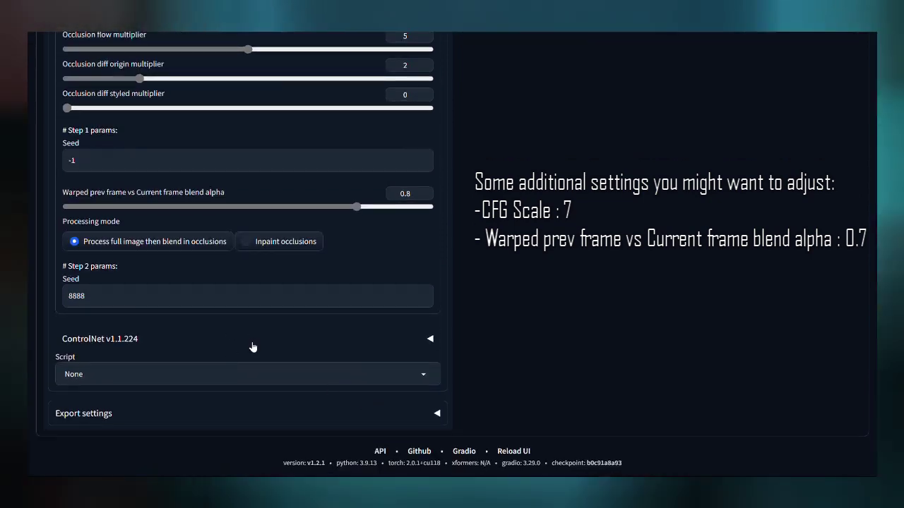
Step: In the vid2vid ControlNet unit, tick Enable, Low VRAM, Pixel Perfect and Allow Preview
{"action": "left_click", "coordinate": [343, 341]}
{"action": "scroll", "coordinate": [343, 347], "scroll_direction": "down", "scroll_amount": 4}
{"action": "scroll", "coordinate": [347, 356], "scroll_direction": "down", "scroll_amount": 1}
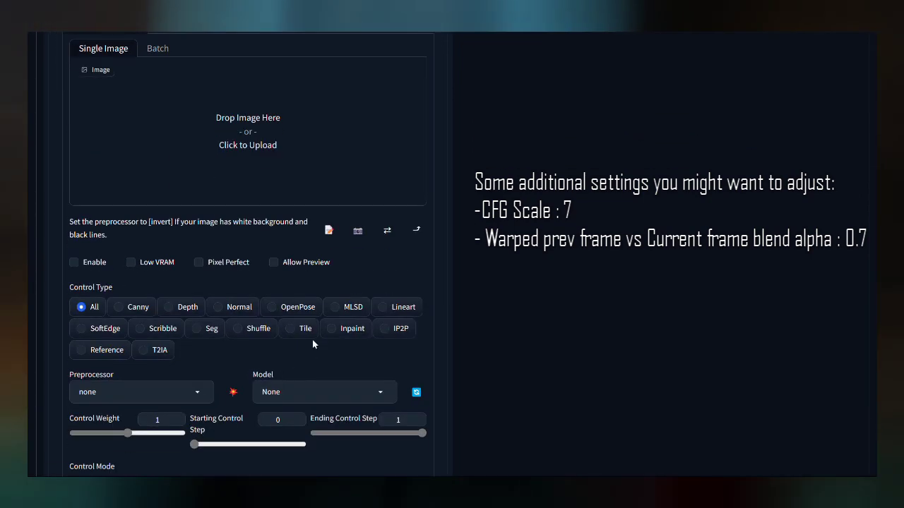
{"action": "left_click", "coordinate": [95, 261]}
{"action": "left_click", "coordinate": [151, 261]}
{"action": "left_click", "coordinate": [222, 261]}
{"action": "left_click", "coordinate": [300, 261]}
{"action": "scroll", "coordinate": [211, 311], "scroll_direction": "down", "scroll_amount": 1}
Step: Set the control type to Lineart with the lineart_realistic preprocessor
{"action": "left_click", "coordinate": [394, 268]}
{"action": "left_click", "coordinate": [134, 353]}
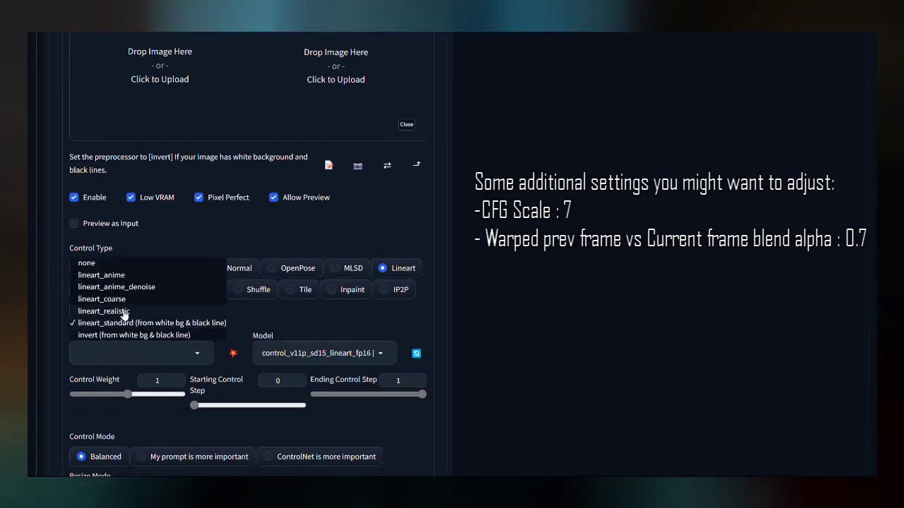
{"action": "left_click", "coordinate": [127, 309]}
{"action": "scroll", "coordinate": [238, 381], "scroll_direction": "down", "scroll_amount": 3}
{"action": "scroll", "coordinate": [237, 381], "scroll_direction": "up", "scroll_amount": 10}
Step: Set the vid2vid width to 768 and height to 432
{"action": "scroll", "coordinate": [220, 335], "scroll_direction": "up", "scroll_amount": 3}
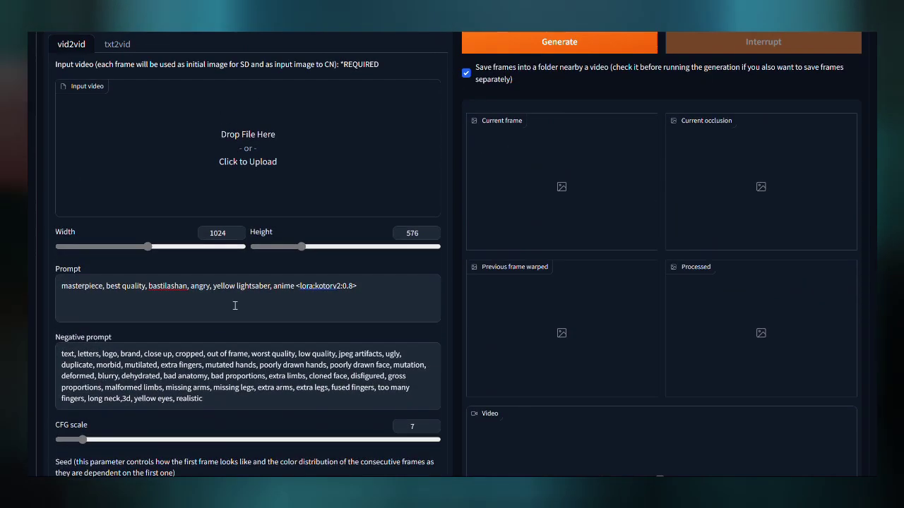
{"action": "double_click", "coordinate": [217, 233]}
{"action": "type", "text": "768"}
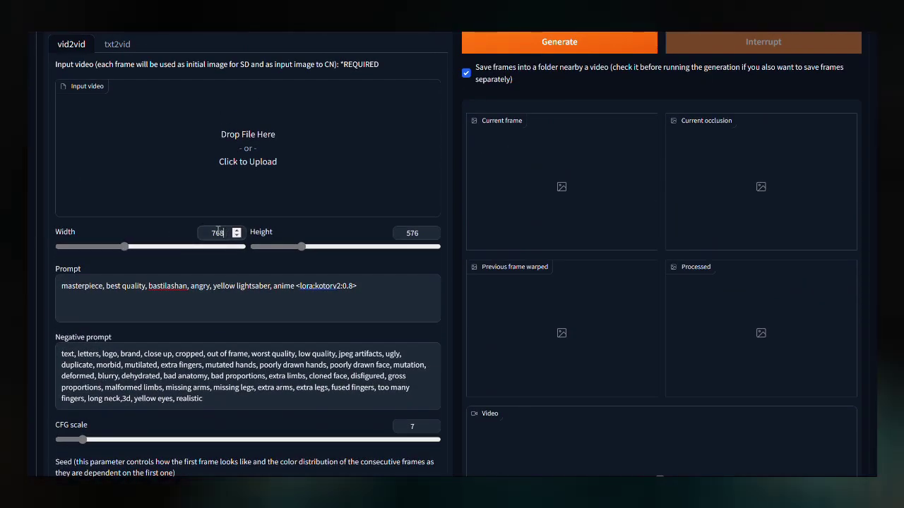
{"action": "double_click", "coordinate": [420, 237]}
{"action": "type", "text": "432"}
Step: Load the KotOR Bastila vs Revan cutscene MP4 as the input video and start generation
{"action": "left_click", "coordinate": [309, 165]}
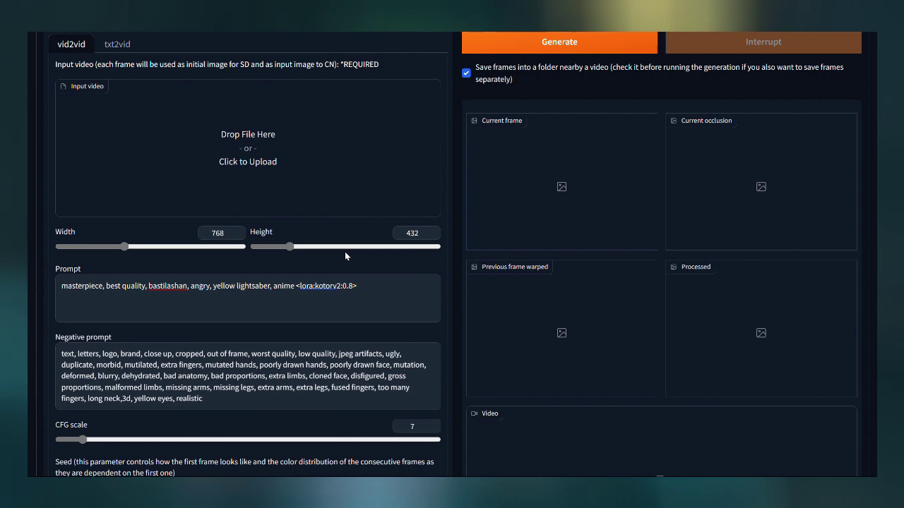
{"action": "key", "text": "Escape"}
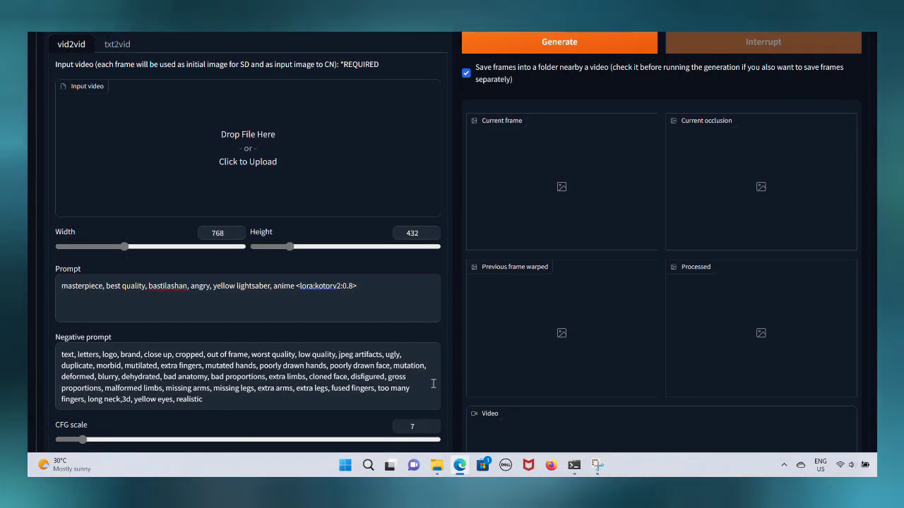
{"action": "scroll", "coordinate": [454, 288], "scroll_direction": "up", "scroll_amount": 2}
{"action": "mouse_move", "coordinate": [436, 464]}
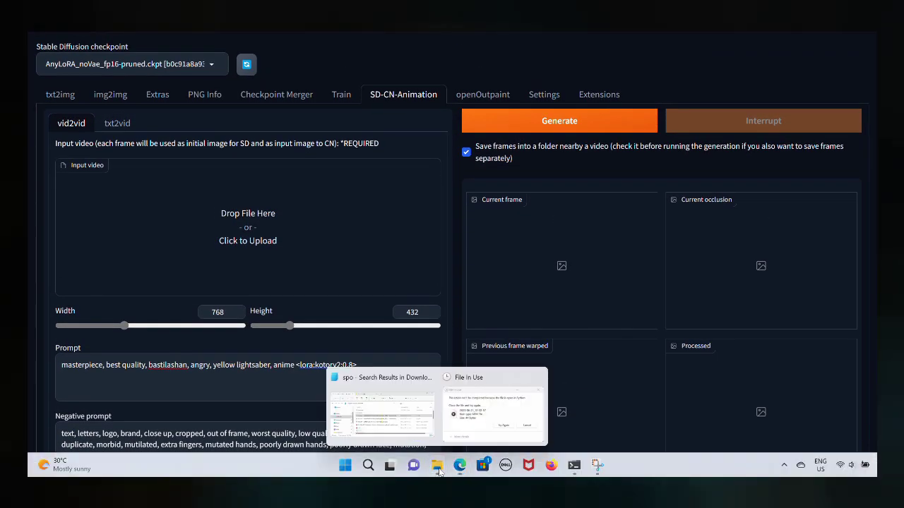
{"action": "left_click", "coordinate": [416, 420]}
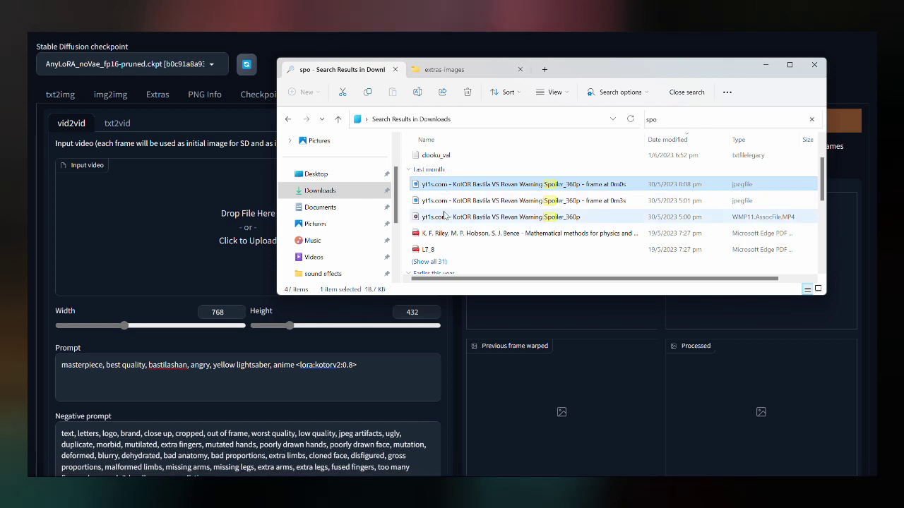
{"action": "left_click_drag", "start_coordinate": [444, 216], "coordinate": [212, 212]}
{"action": "left_click", "coordinate": [554, 123]}
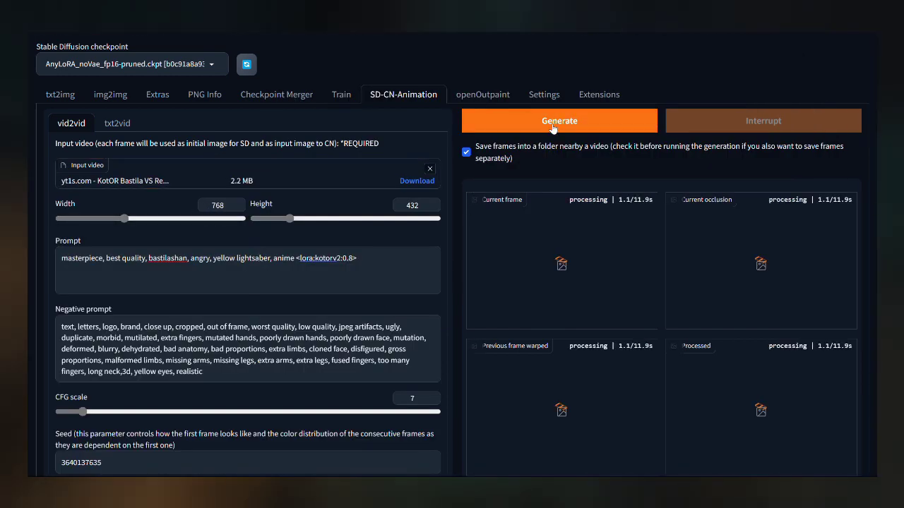